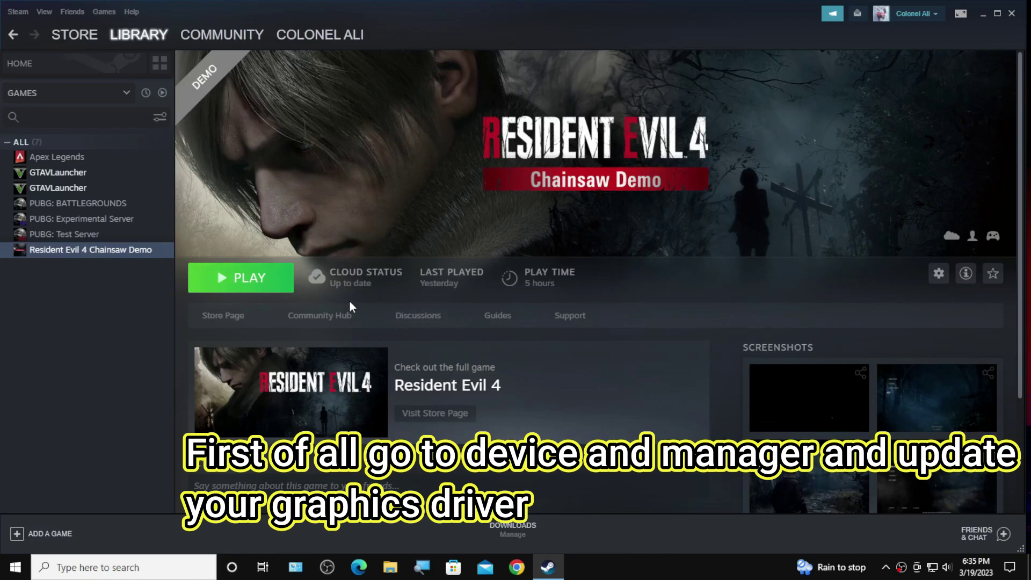
# Open Device Manager from this PC's system properties and expand the display adapters.
pyautogui.click(983, 13)
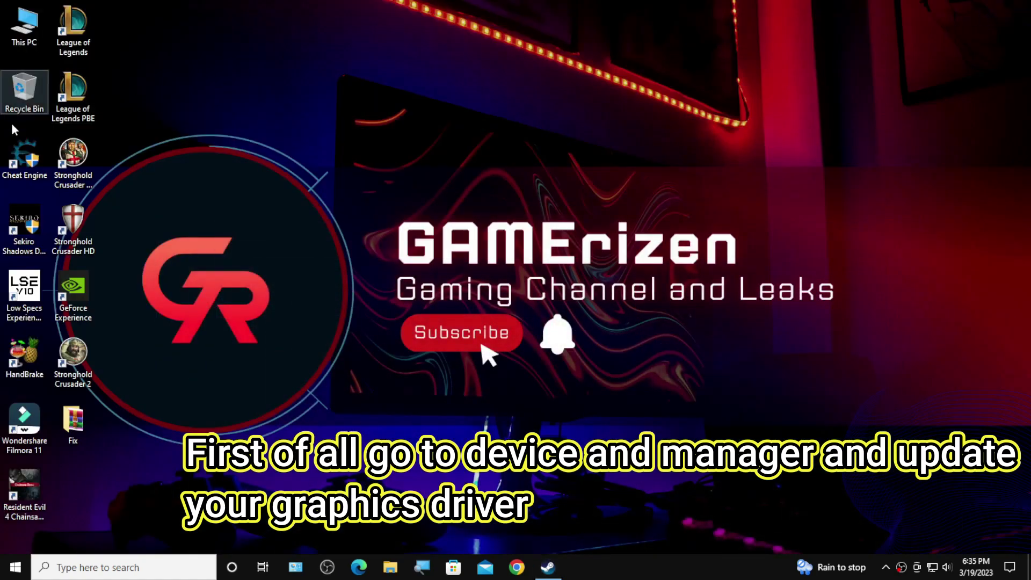
pyautogui.rightClick(33, 28)
pyautogui.click(112, 182)
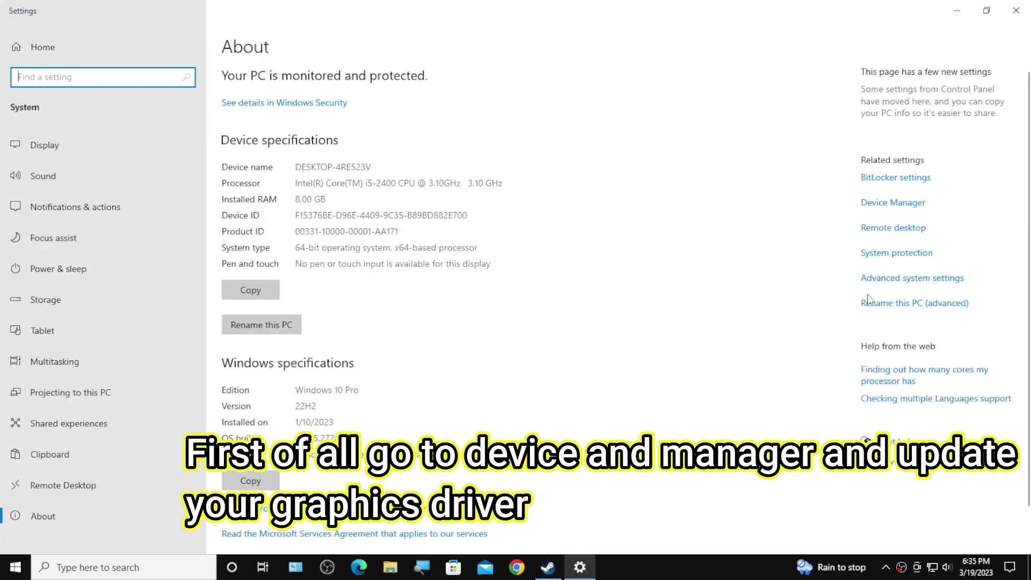
pyautogui.click(902, 278)
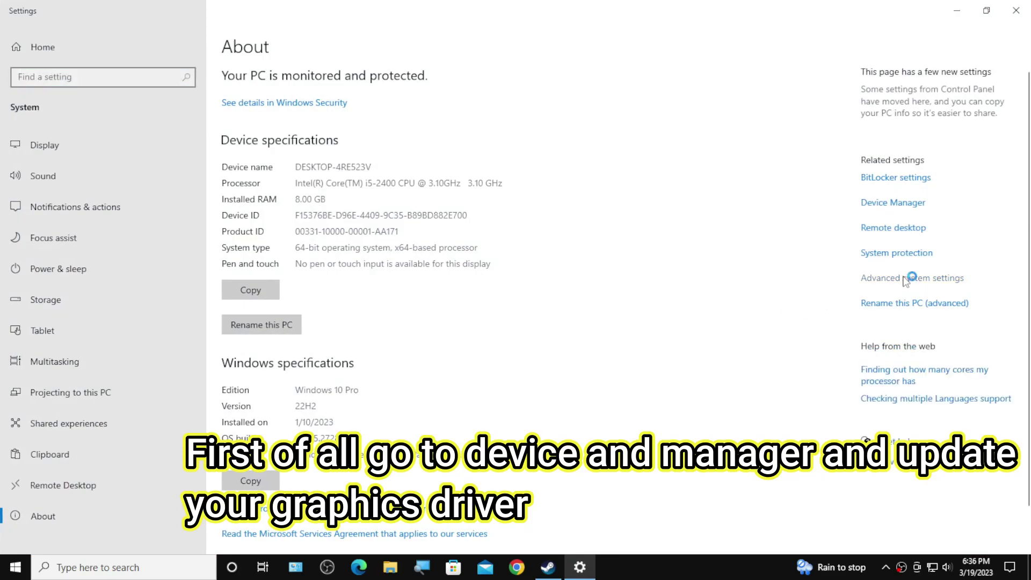
pyautogui.click(394, 144)
pyautogui.click(893, 205)
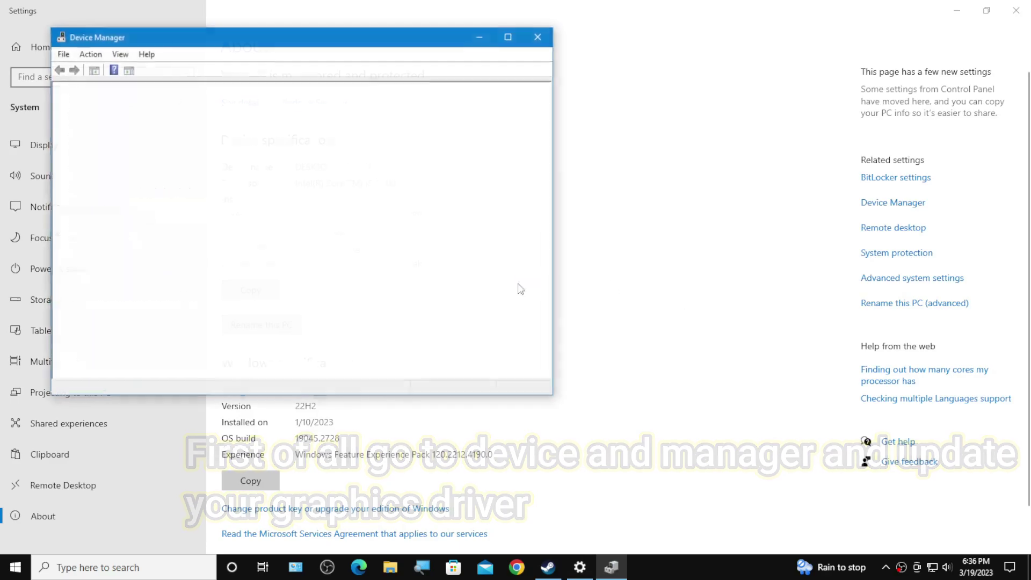
pyautogui.doubleClick(119, 134)
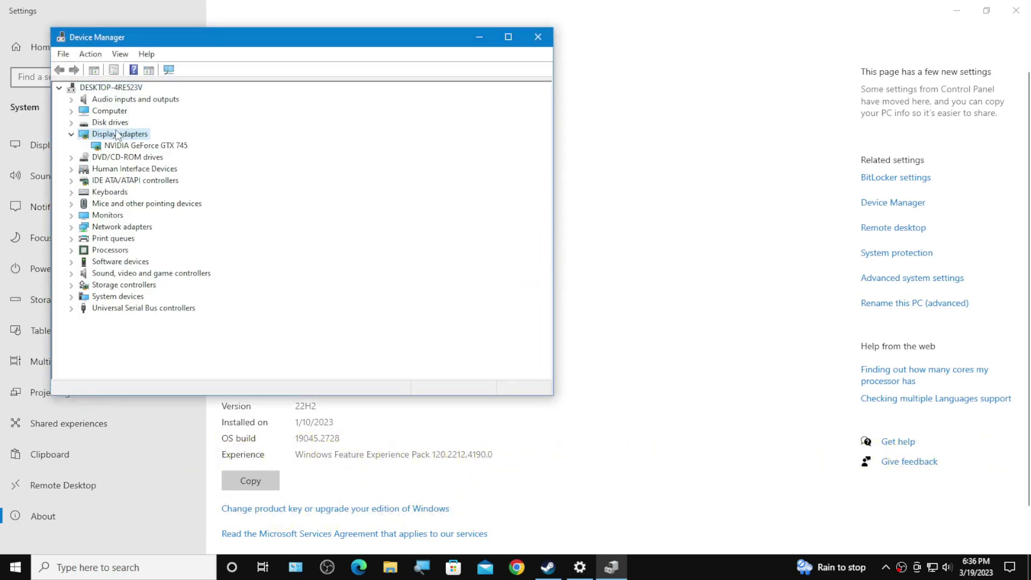
pyautogui.rightClick(98, 146)
pyautogui.click(137, 218)
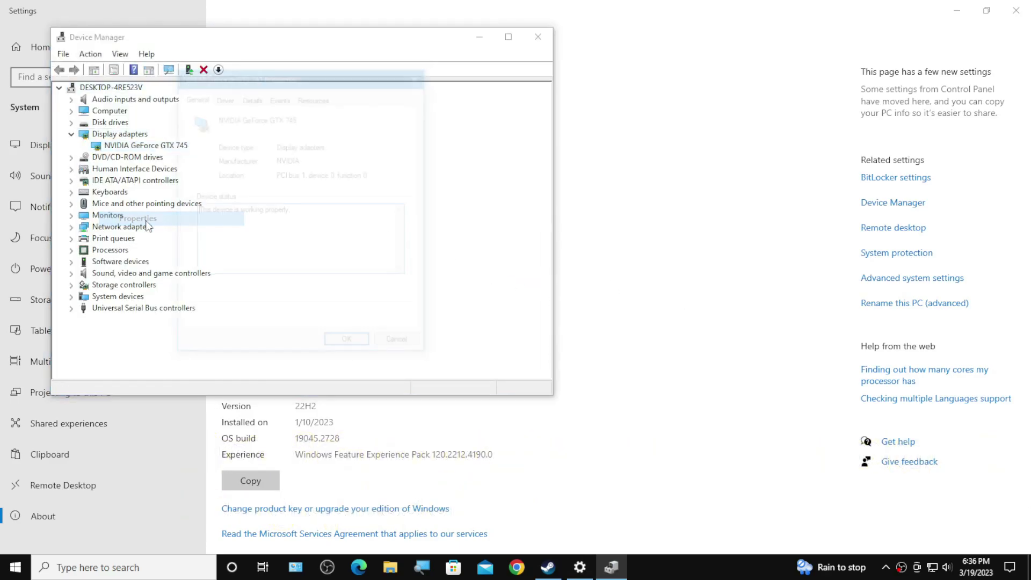
pyautogui.click(420, 74)
# Search automatically for an updated driver for the NVIDIA GeForce GTX 745, and close Device Manager and Settings.
pyautogui.rightClick(141, 146)
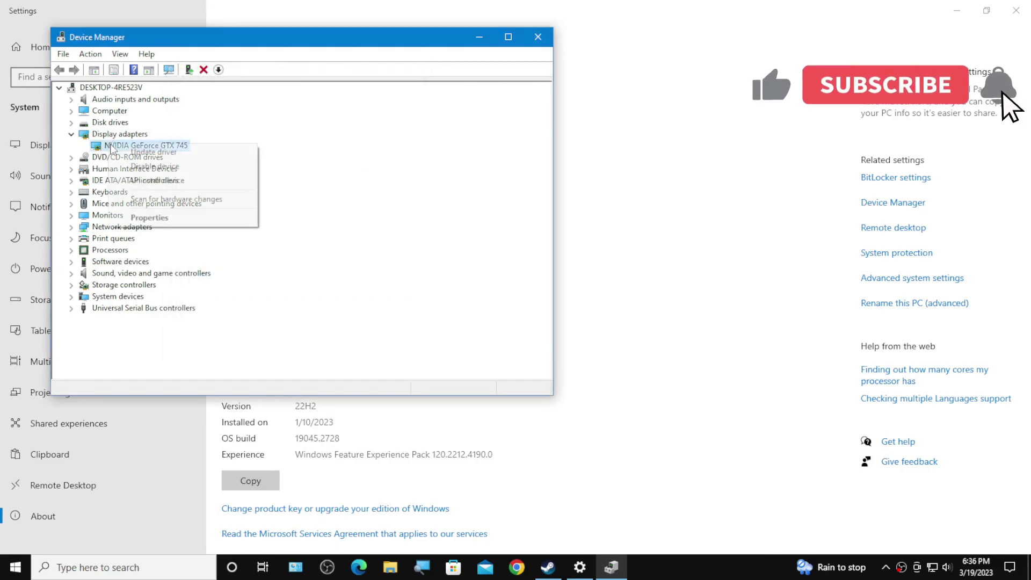
pyautogui.click(161, 152)
pyautogui.click(153, 185)
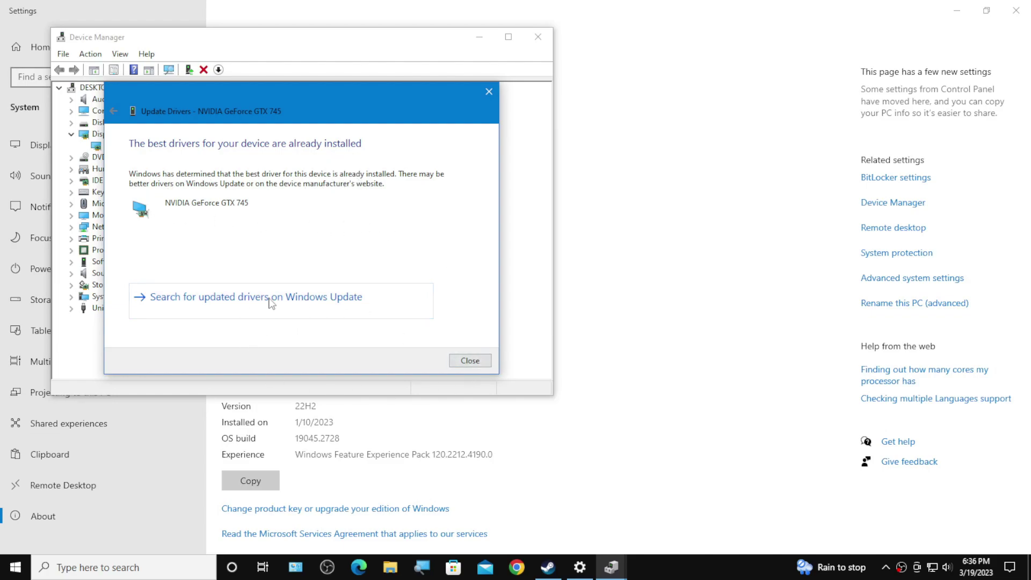
pyautogui.click(469, 361)
pyautogui.click(538, 37)
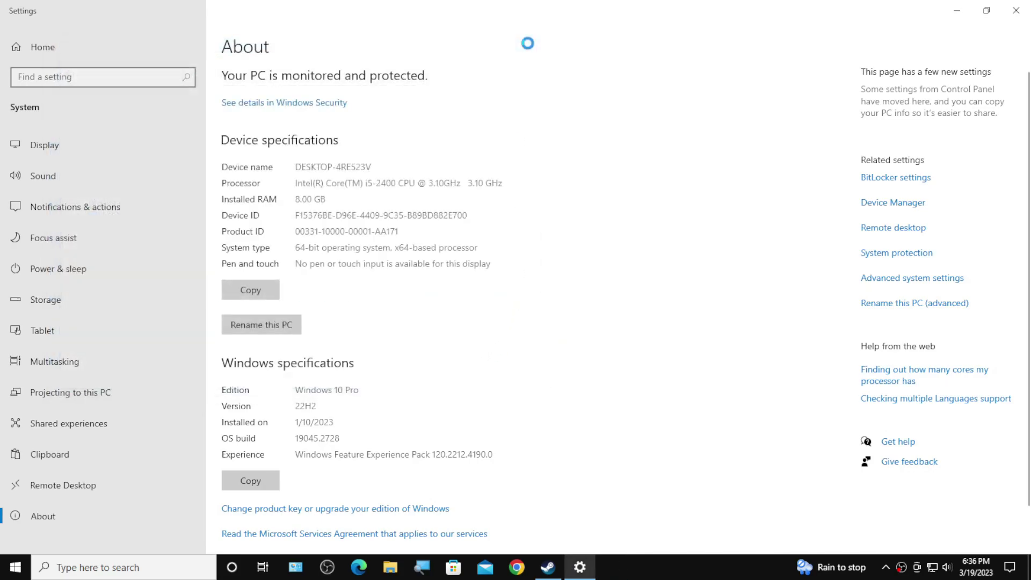
pyautogui.click(1016, 10)
pyautogui.rightClick(534, 171)
pyautogui.click(576, 209)
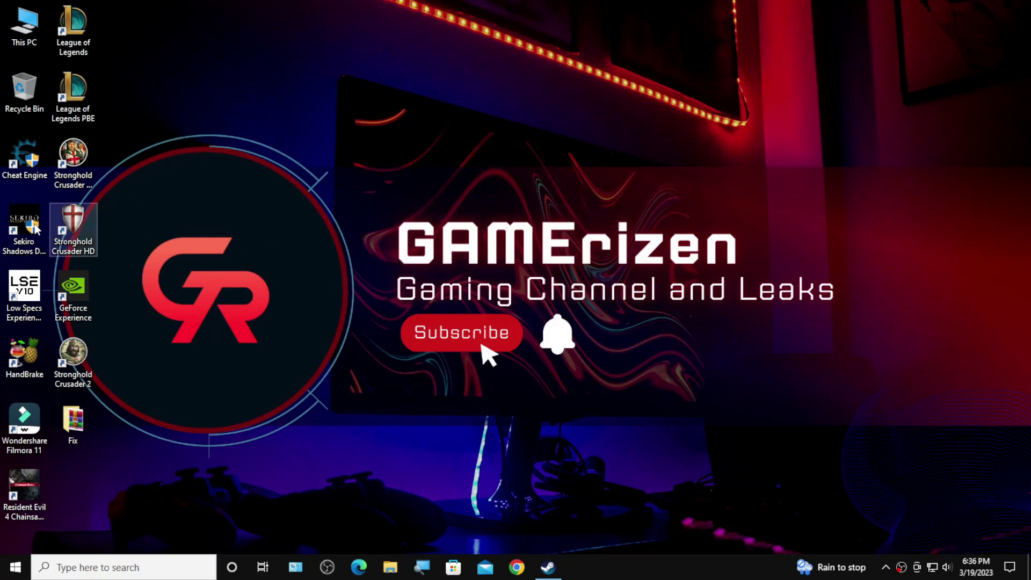
pyautogui.rightClick(38, 478)
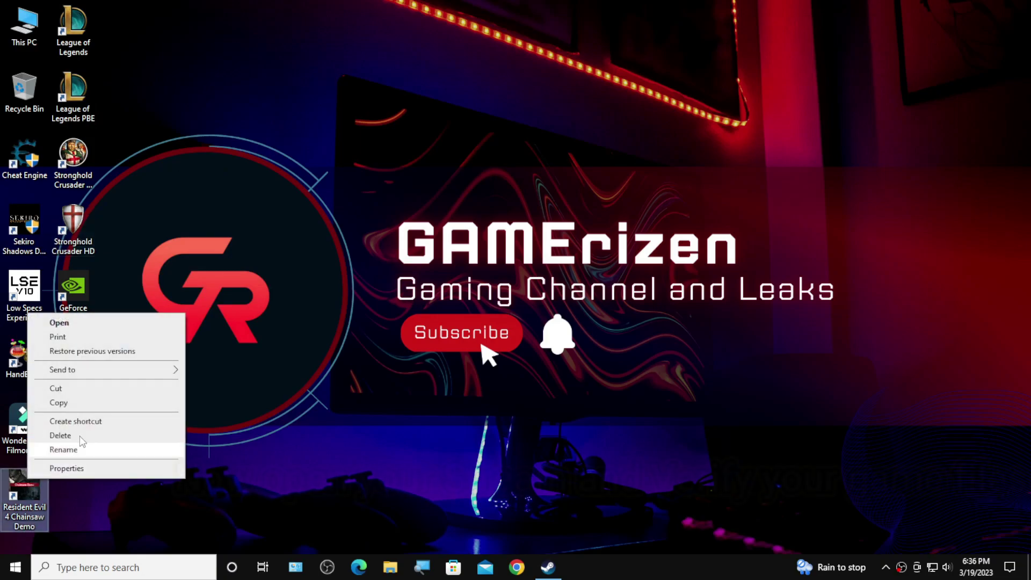
pyautogui.click(184, 173)
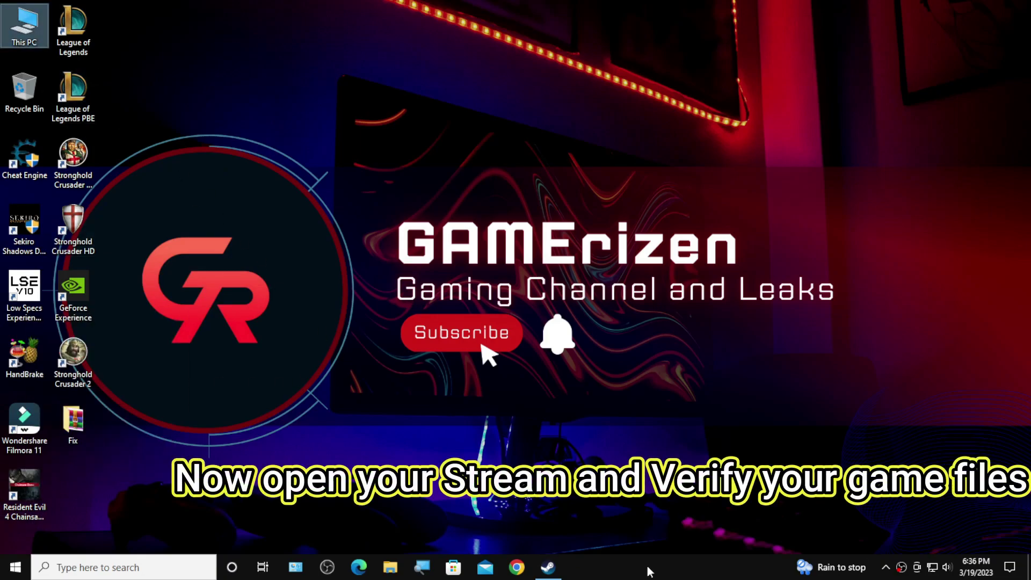
# Switch to Steam and verify the integrity of the Resident Evil 4 Chainsaw Demo's local files.
pyautogui.click(548, 567)
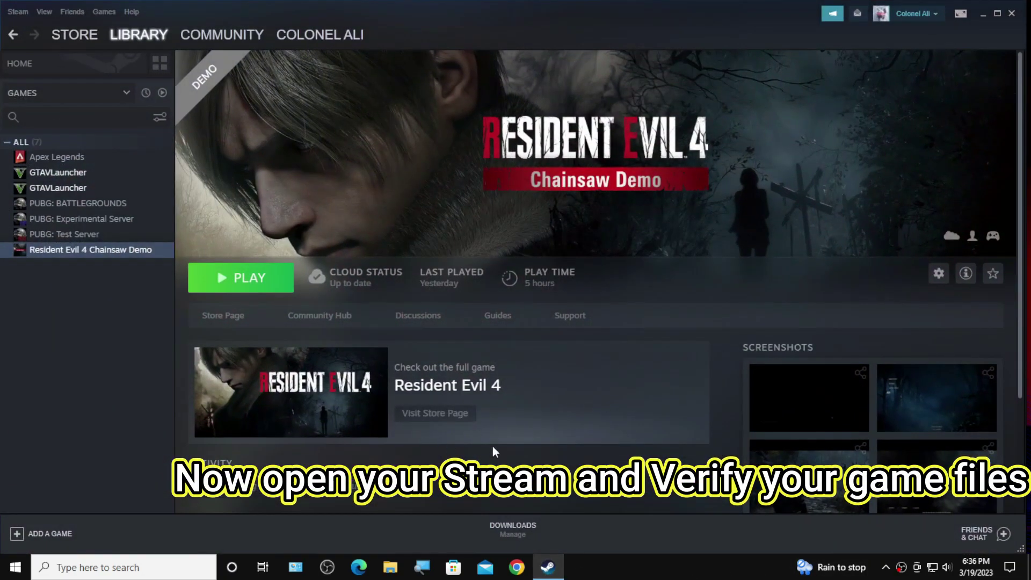
pyautogui.click(946, 275)
pyautogui.click(961, 343)
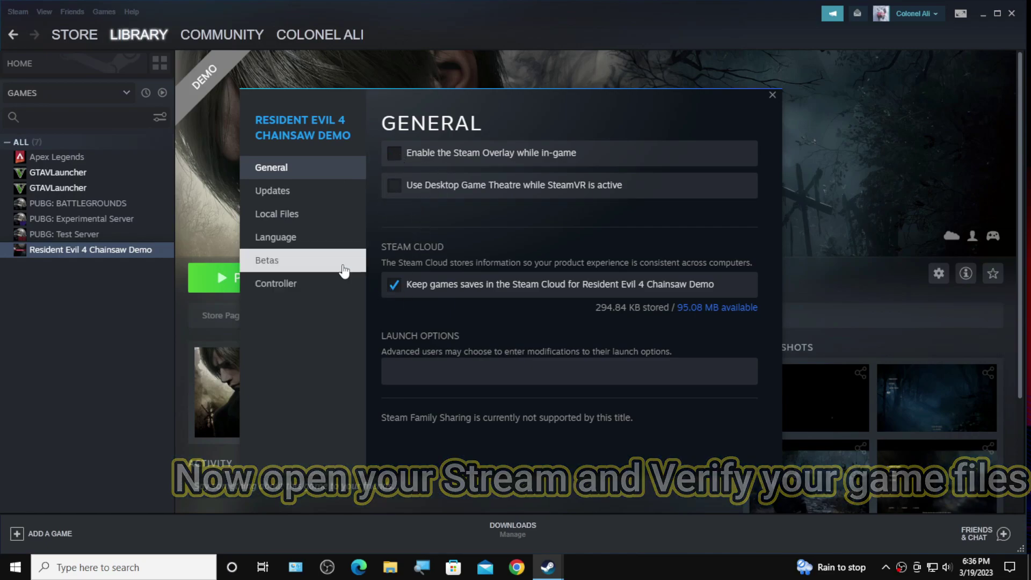
pyautogui.click(316, 200)
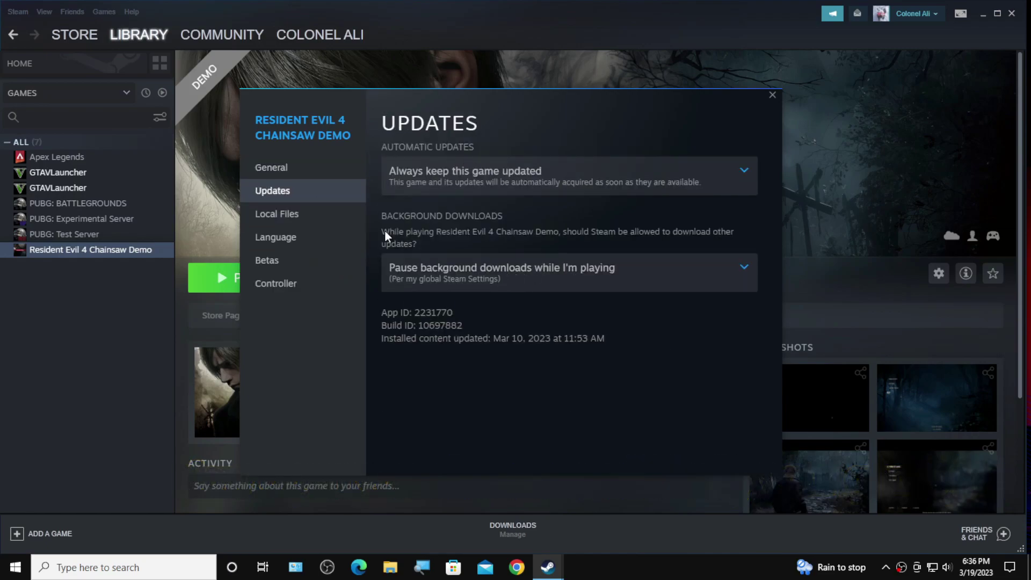
pyautogui.click(298, 218)
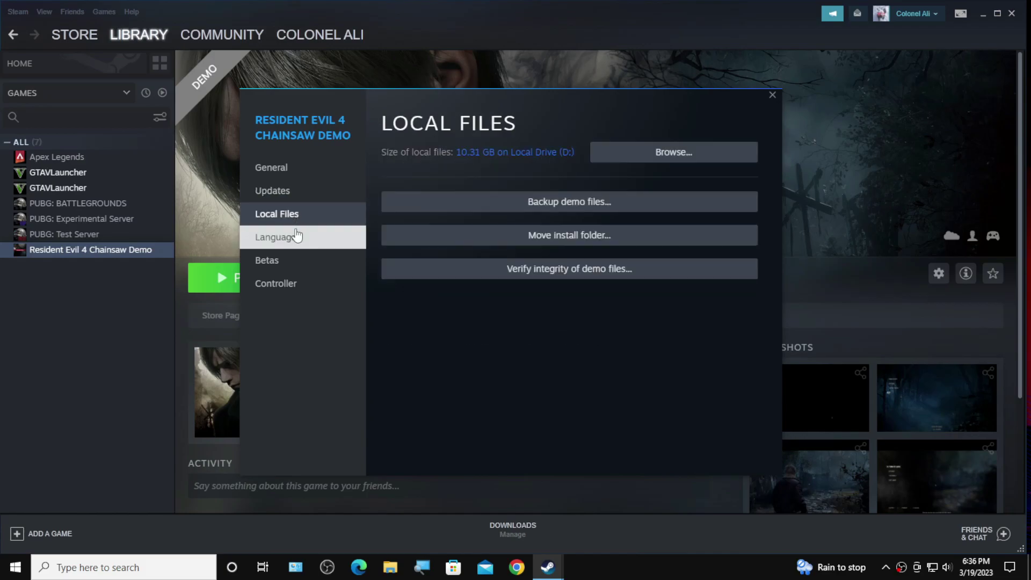
pyautogui.click(473, 272)
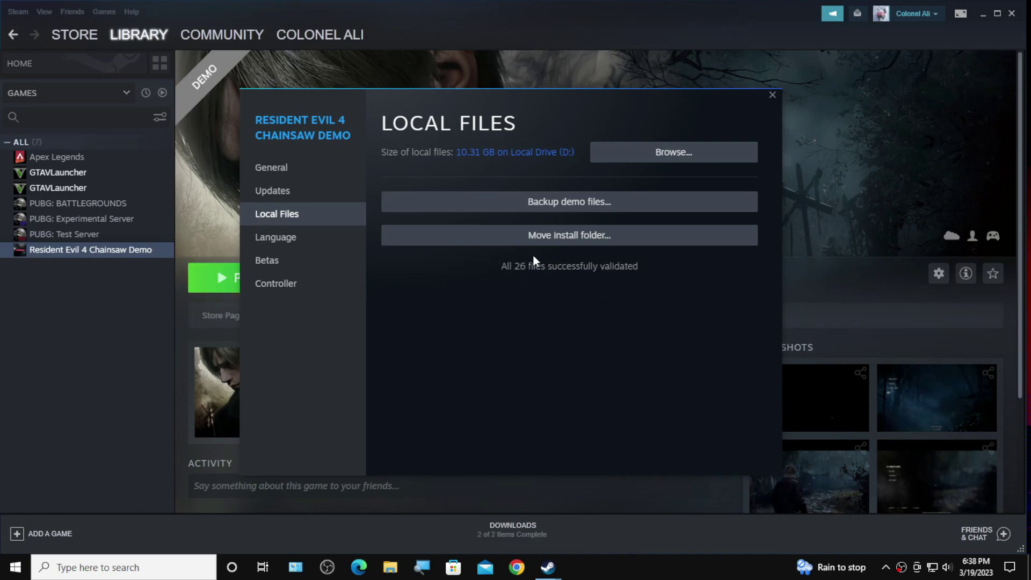
pyautogui.click(772, 95)
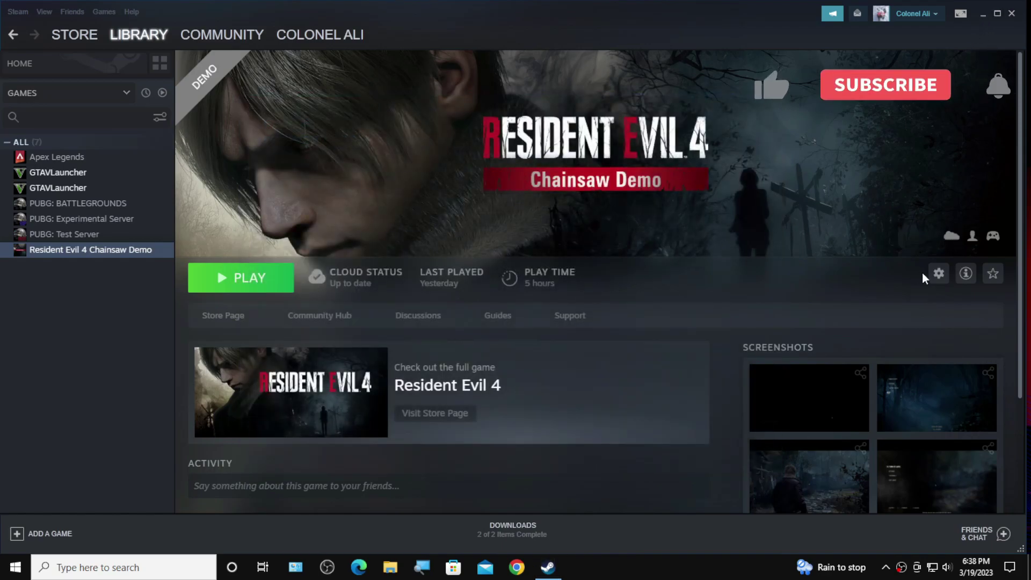
# Browse to the Resident Evil 4 Chainsaw Demo's local files and show its install folder in a maximized File Explorer window.
pyautogui.click(939, 273)
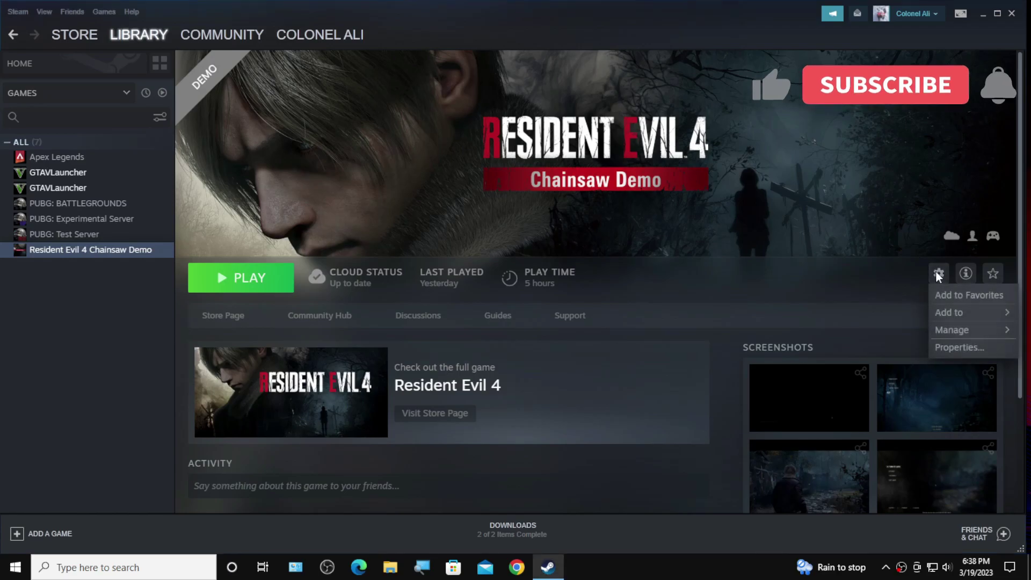
pyautogui.click(937, 350)
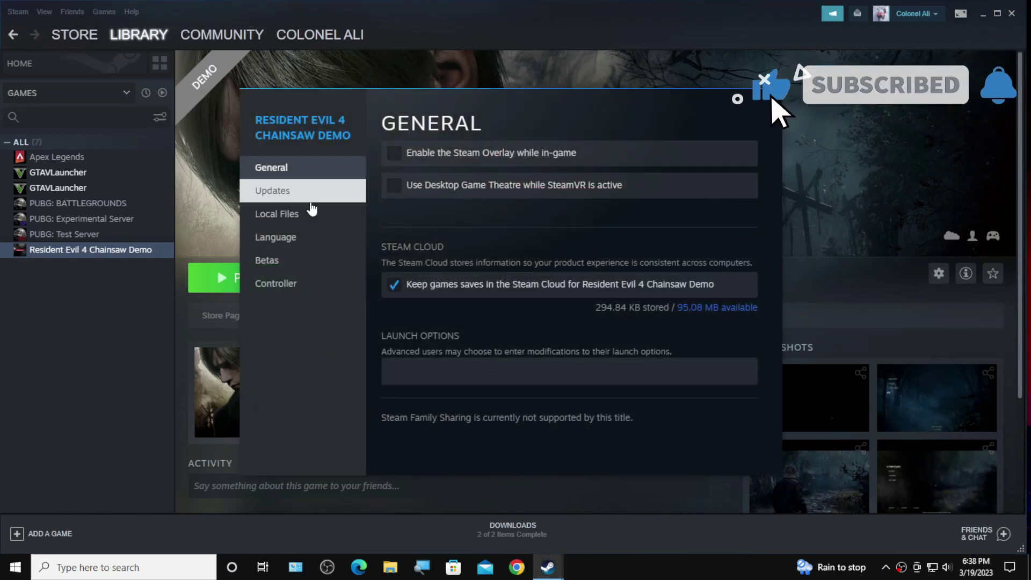
pyautogui.click(306, 214)
pyautogui.click(643, 155)
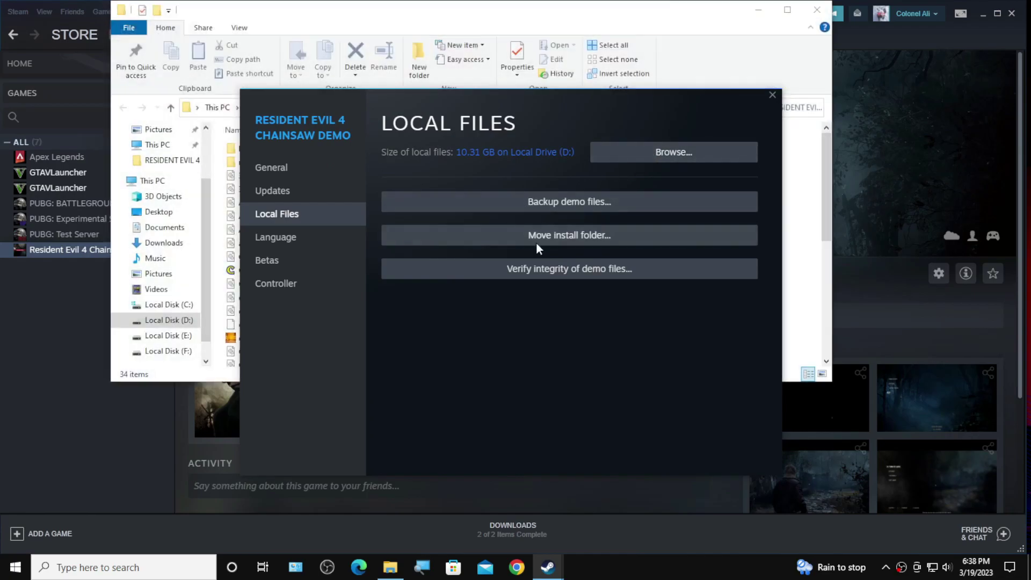
pyautogui.click(772, 95)
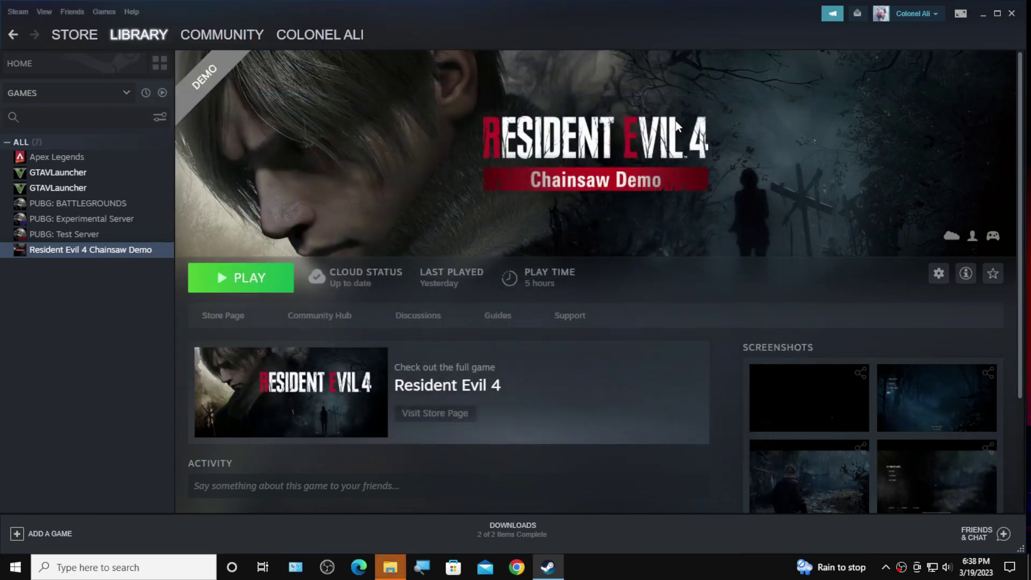
pyautogui.click(390, 567)
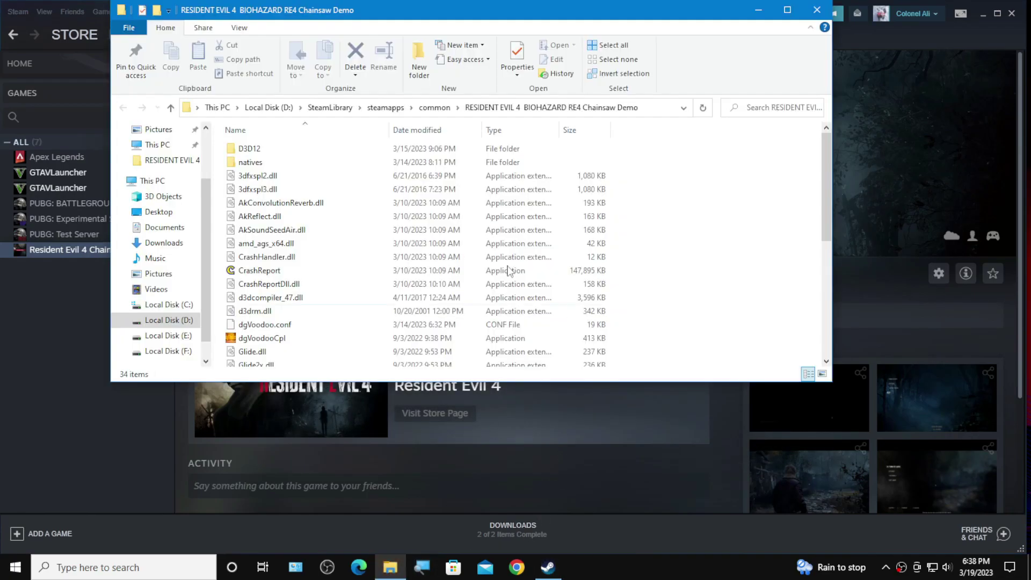
pyautogui.doubleClick(485, 12)
# Open the local_config file in Notepad, examine its render settings and close it.
pyautogui.scroll(-2, 1026, 322)
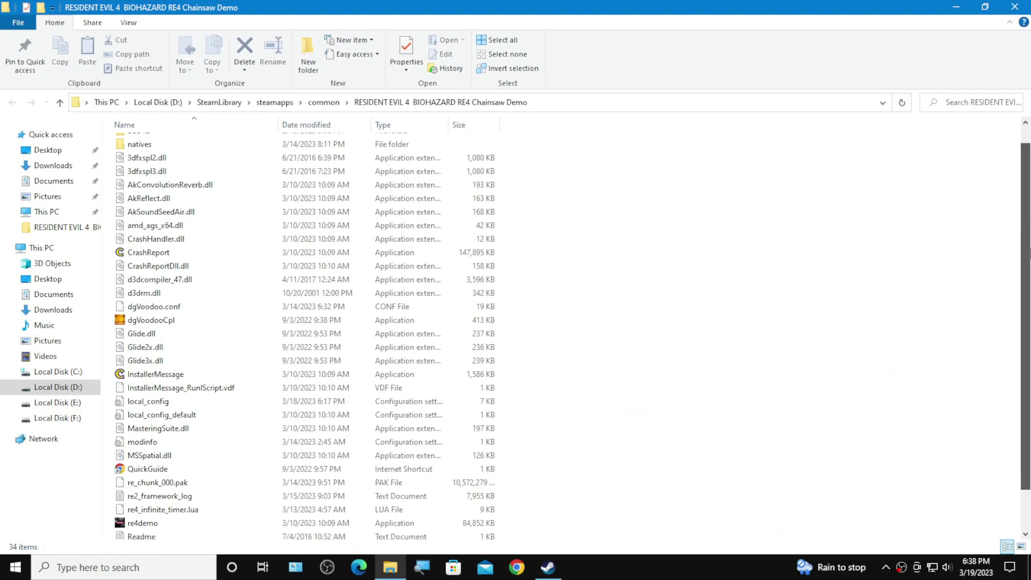
pyautogui.click(161, 359)
pyautogui.rightClick(160, 363)
pyautogui.click(191, 103)
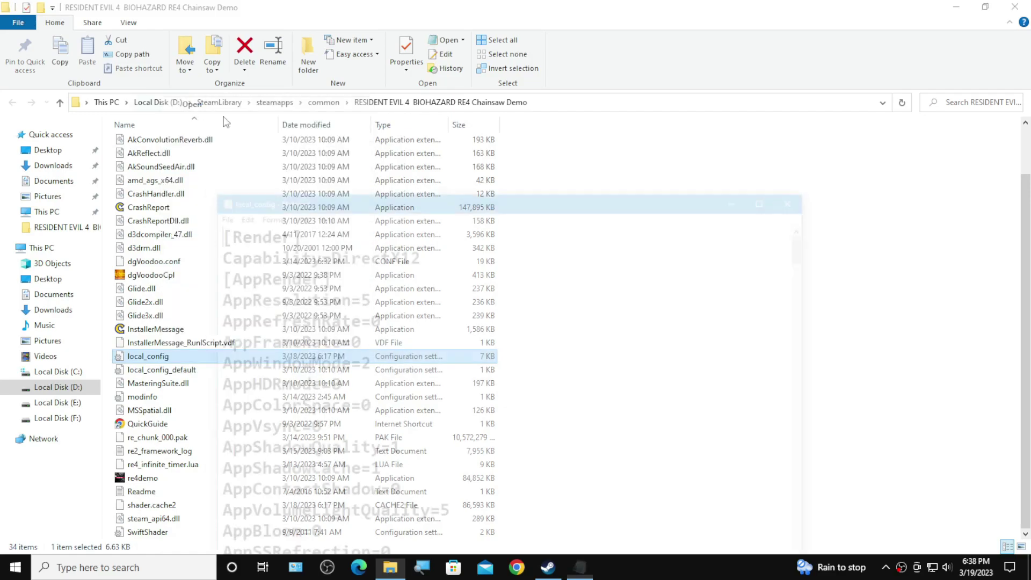
pyautogui.doubleClick(515, 204)
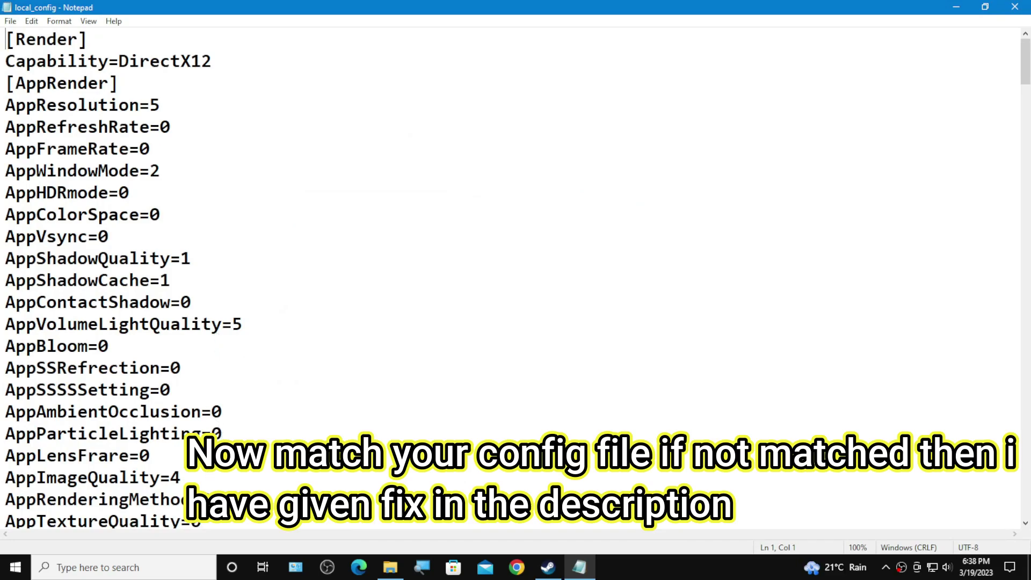
pyautogui.moveTo(1026, 64); pyautogui.dragTo(1026, 172)
pyautogui.click(1024, 5)
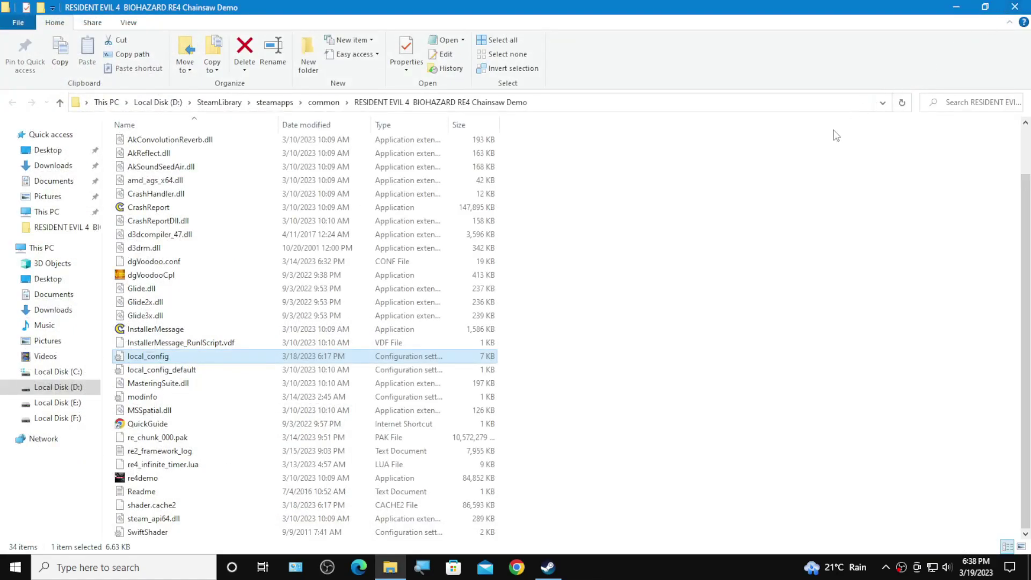
pyautogui.rightClick(753, 246)
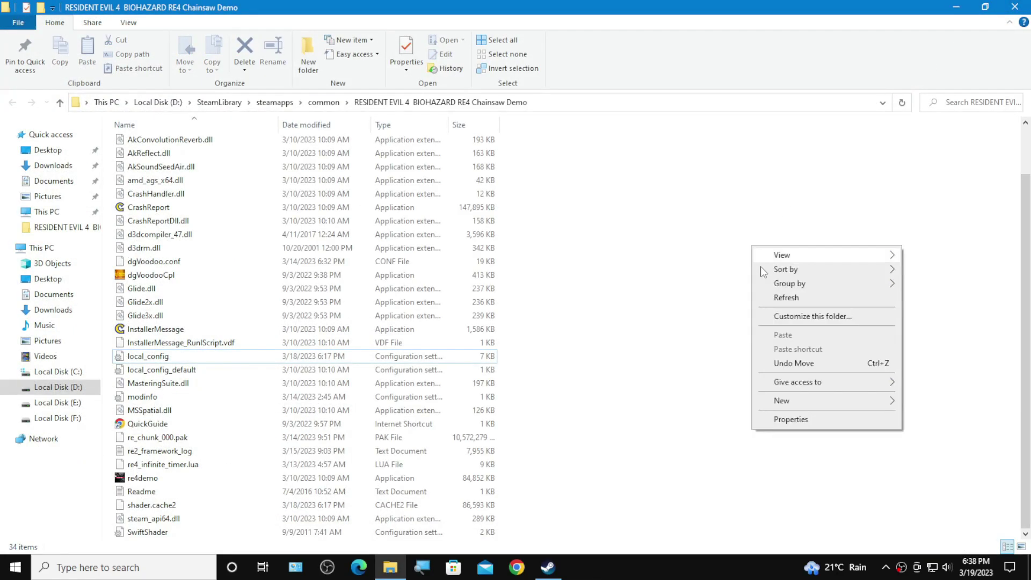
pyautogui.click(778, 299)
pyautogui.scroll(-2, 998, 319)
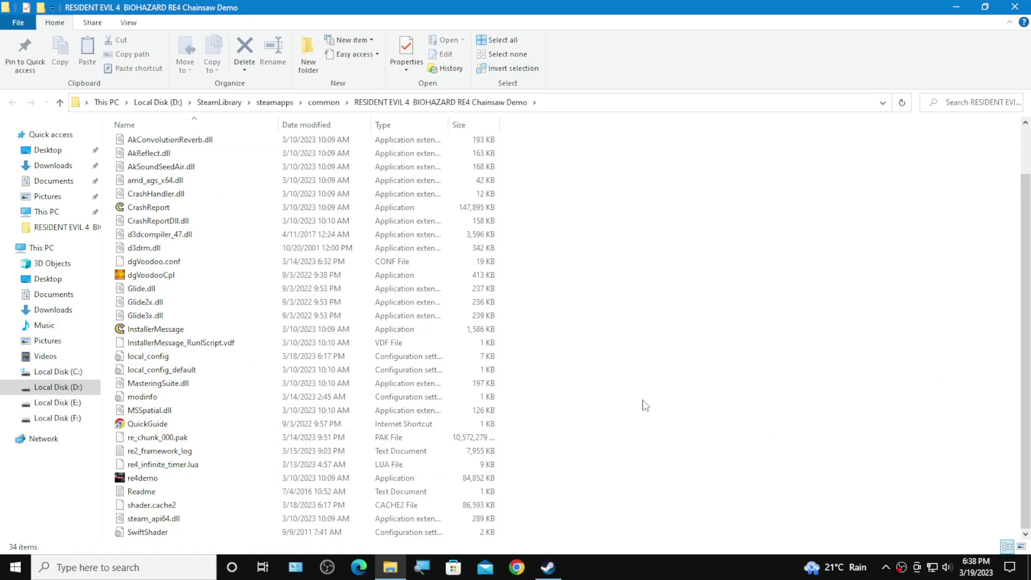
pyautogui.press('F11')
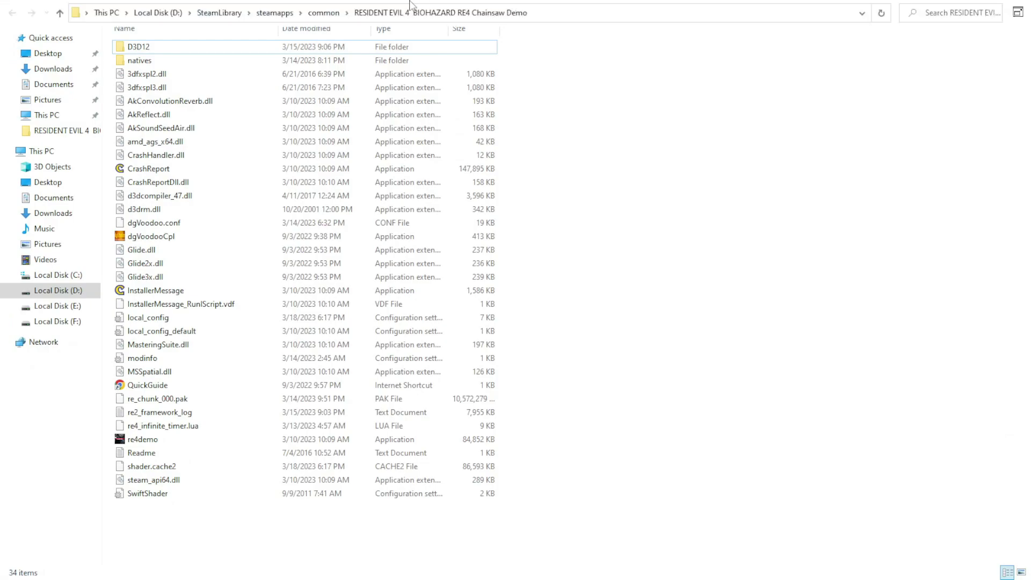
pyautogui.click(1024, 12)
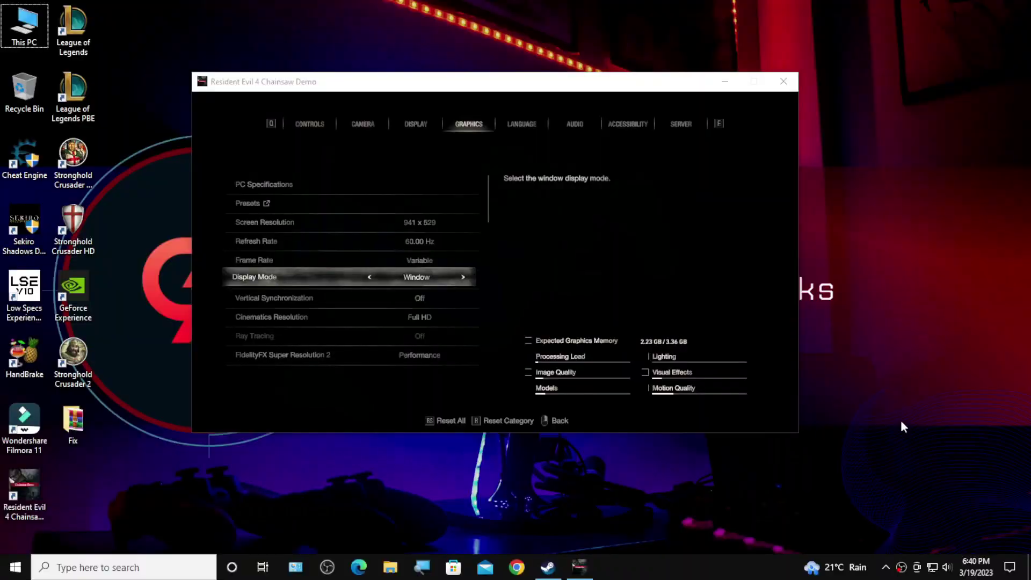
# Set the screen resolution to 800 x 600 in the Resident Evil 4 Chainsaw Demo's graphics settings.
pyautogui.click(511, 288)
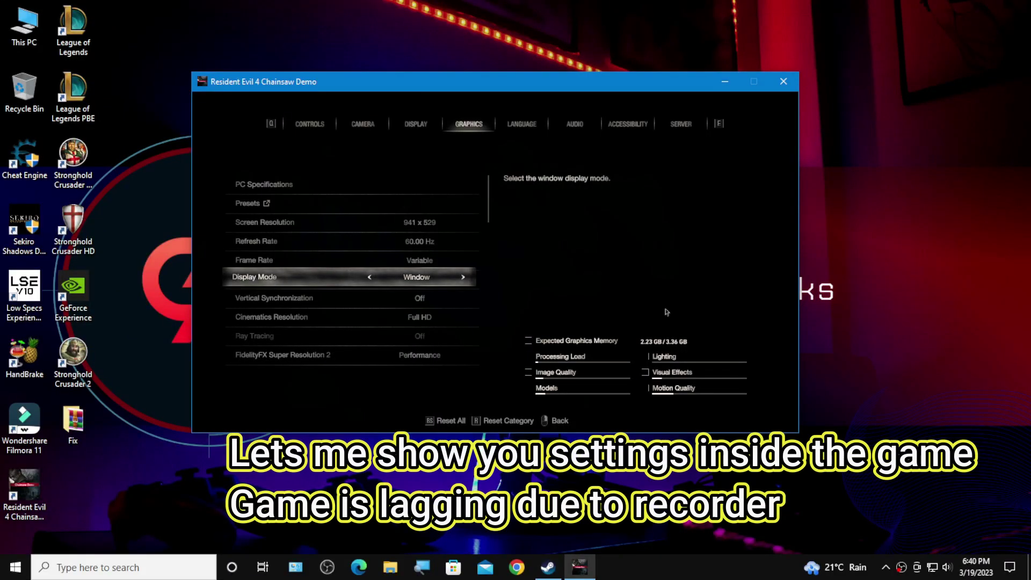
pyautogui.press('Down')
pyautogui.press('Down')
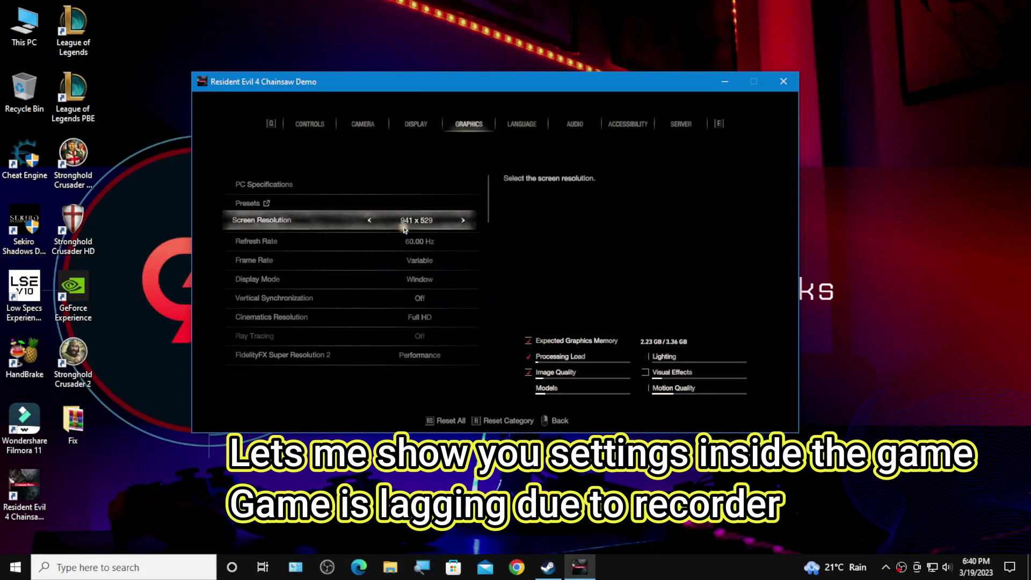
pyautogui.click(370, 220)
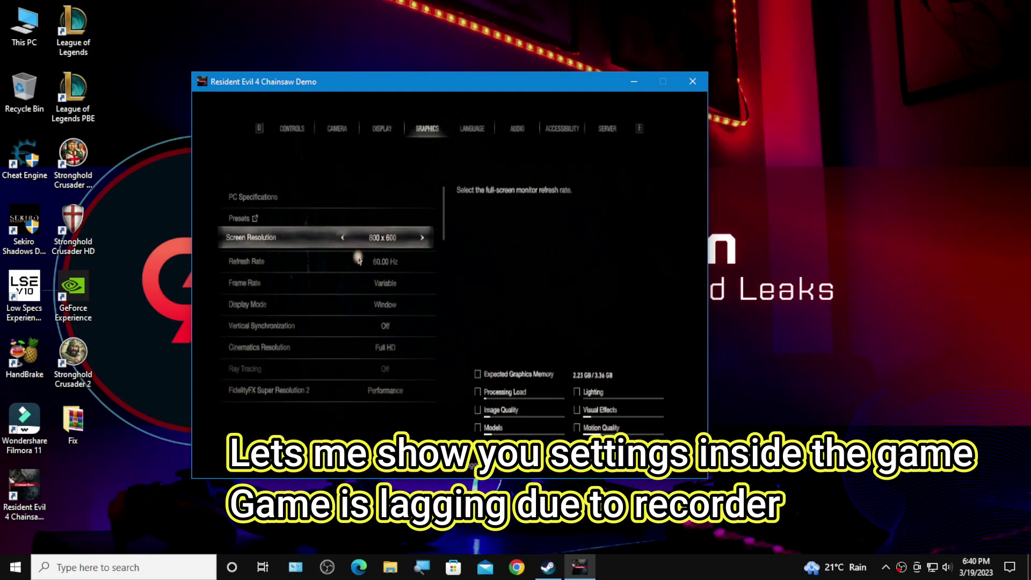
pyautogui.click(425, 311)
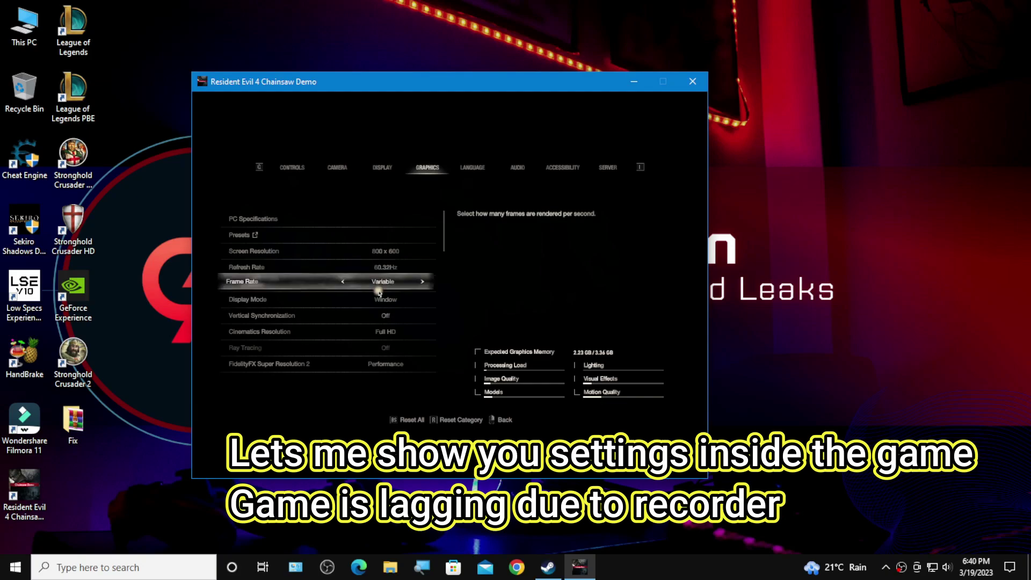
# Set the frame rate to 30 in the Resident Evil 4 Chainsaw Demo's graphics settings.
pyautogui.click(394, 285)
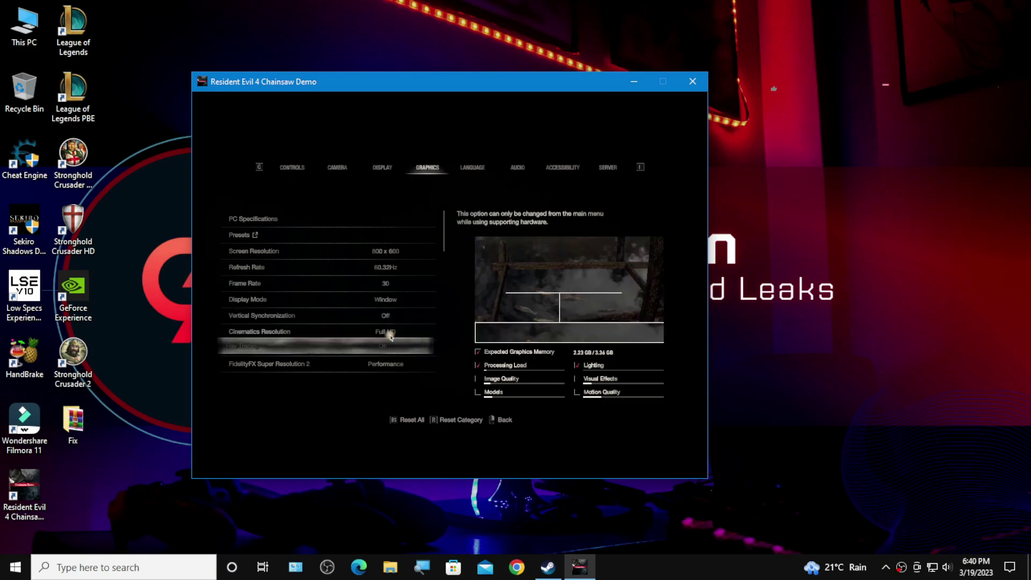
# Examine the remaining graphics settings, from FidelityFX Super Resolution 2 through texture, shadow and lighting options down to Destructible Environments.
pyautogui.scroll(-1, 386, 354)
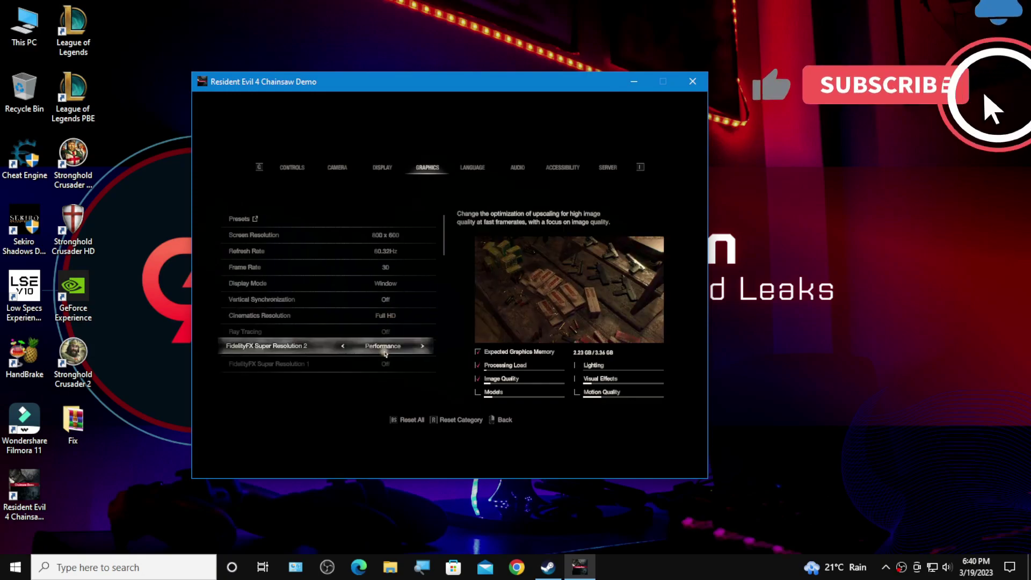
pyautogui.scroll(-2, 386, 357)
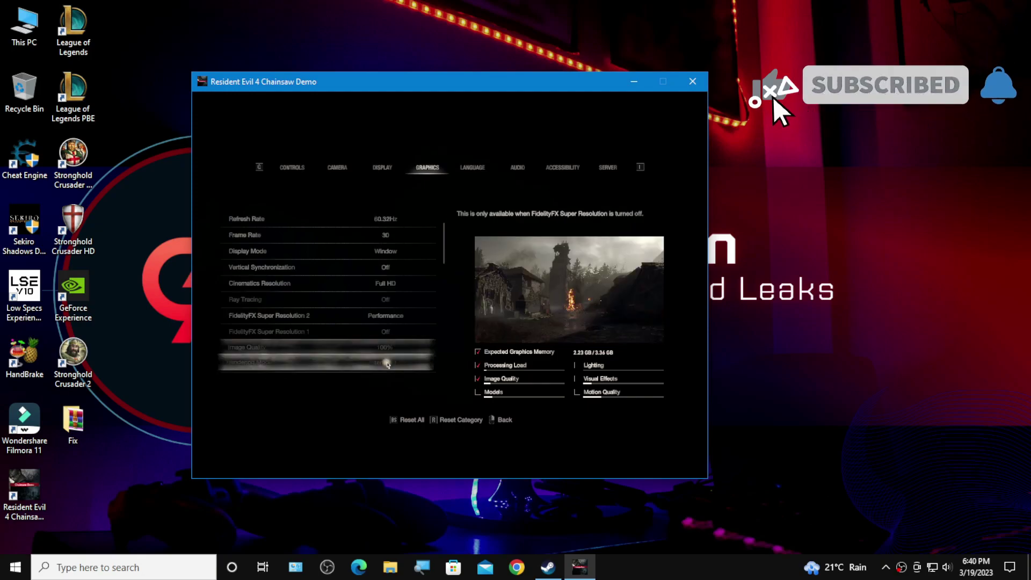
pyautogui.scroll(-3, 388, 365)
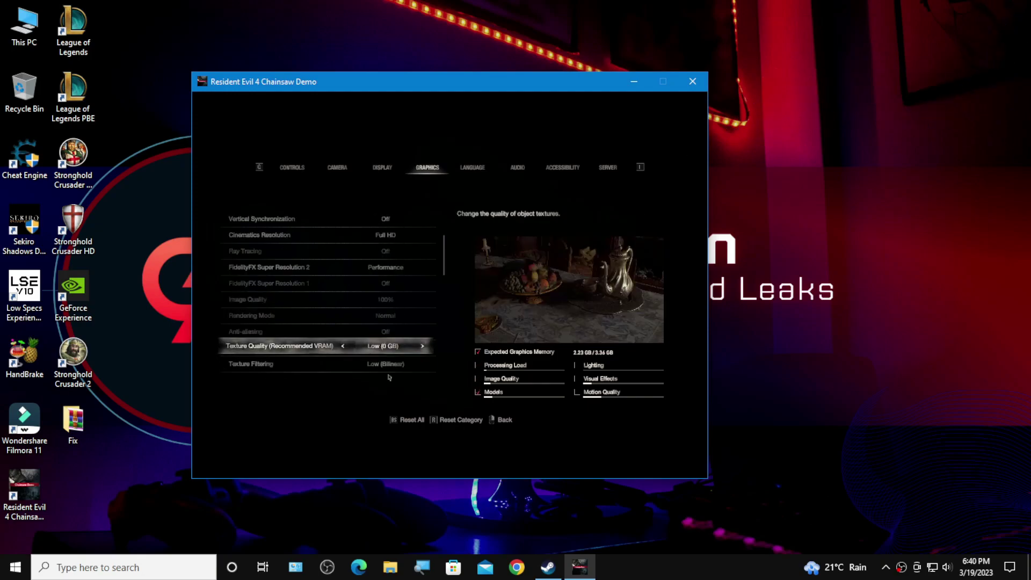
pyautogui.scroll(-1, 389, 377)
pyautogui.scroll(-5, 389, 376)
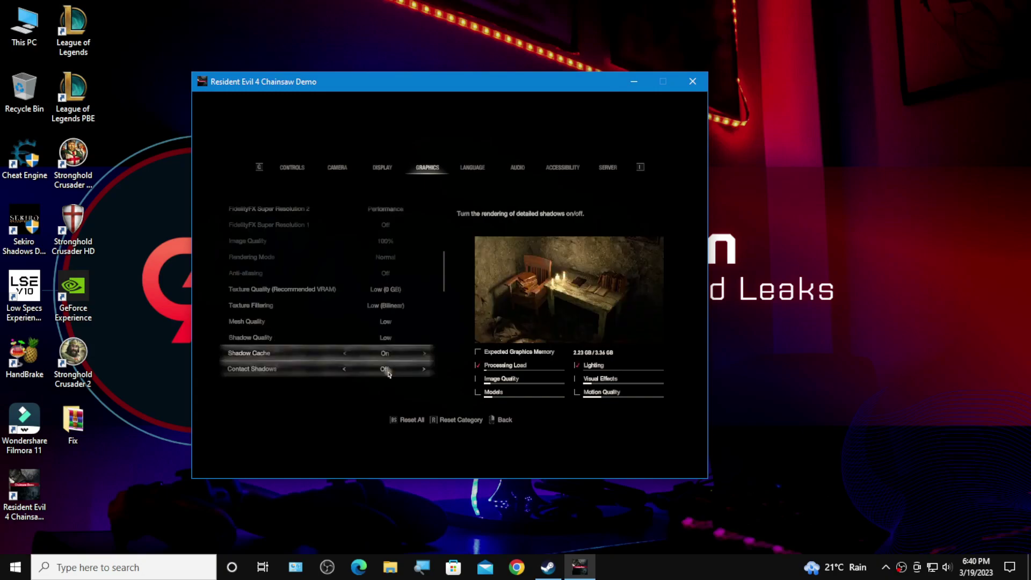
pyautogui.scroll(-1, 412, 350)
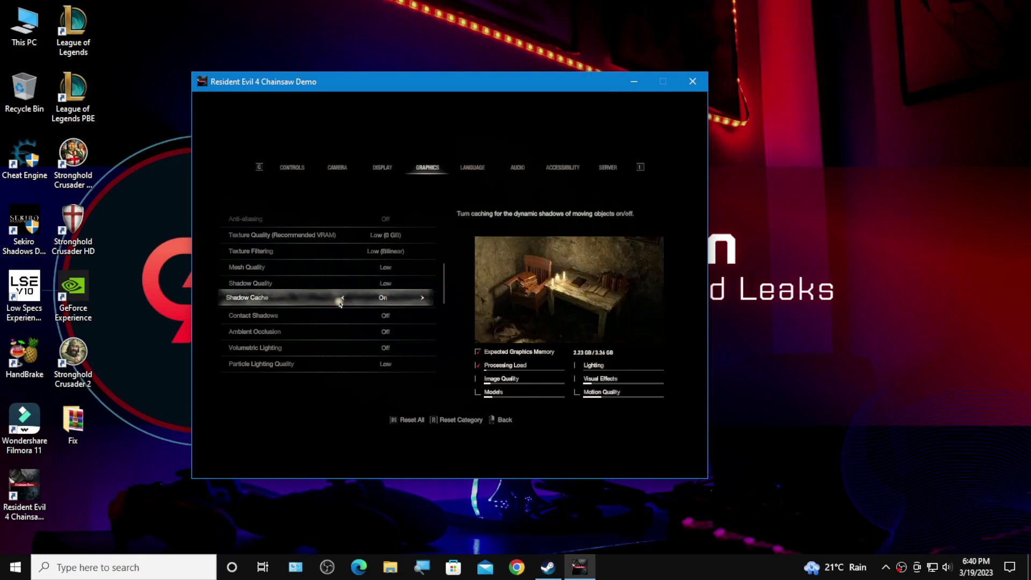
pyautogui.press('Down')
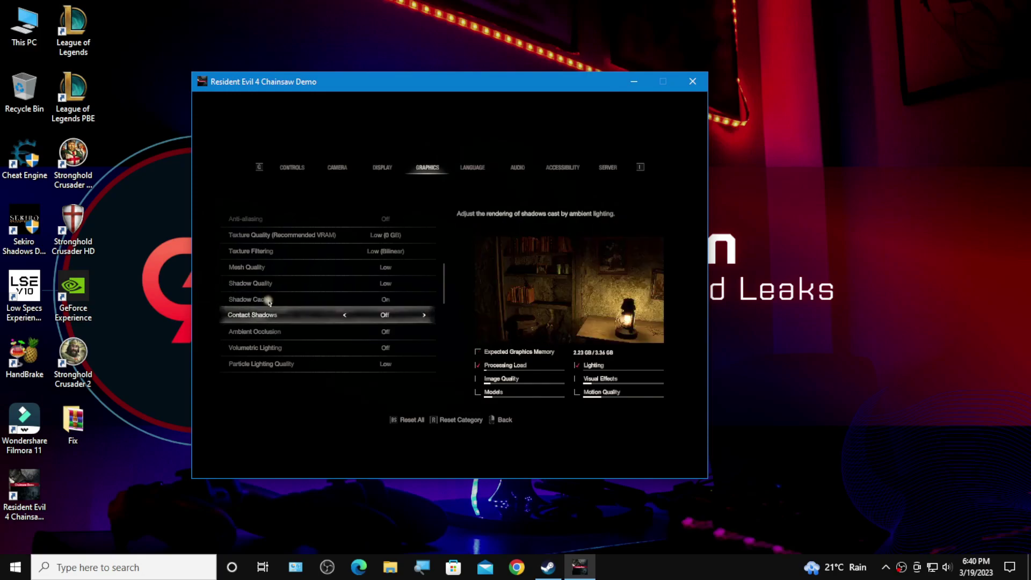
pyautogui.press('Down')
pyautogui.press('Down')
pyautogui.press('Down')
pyautogui.press('Down')
pyautogui.press('Down')
pyautogui.press('Down')
pyautogui.press('Down')
pyautogui.press('Down')
pyautogui.press('Down')
pyautogui.press('Down')
pyautogui.press('Down')
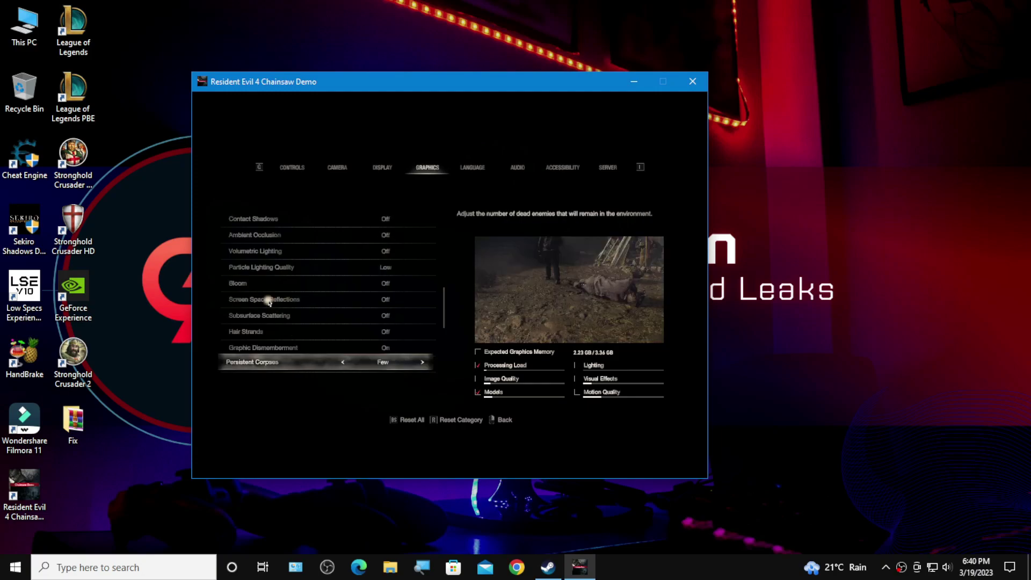
pyautogui.press('Down')
pyautogui.press('Down')
pyautogui.press('Down')
pyautogui.press('Down')
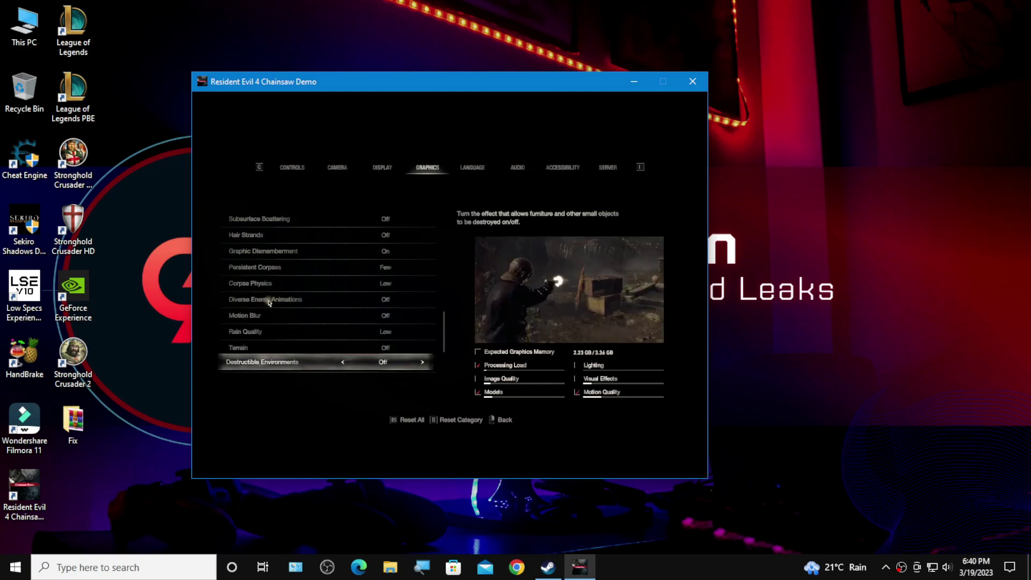
pyautogui.press('Down')
pyautogui.press('Down')
pyautogui.press('Down')
pyautogui.press('Down')
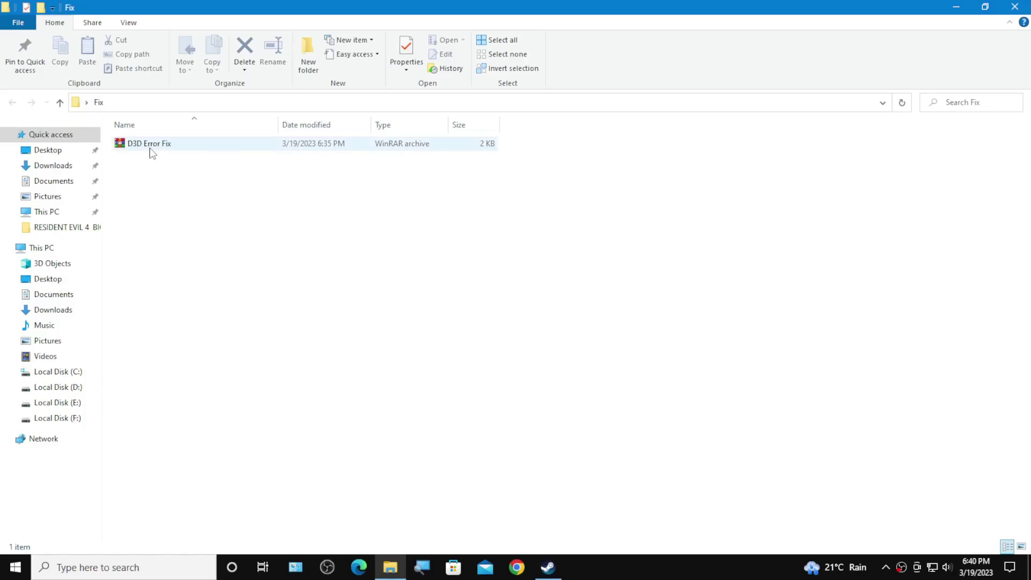
# Extract the D3D Error Fix archive into the Fix folder, copy the extracted local_config file and close the folder.
pyautogui.rightClick(150, 147)
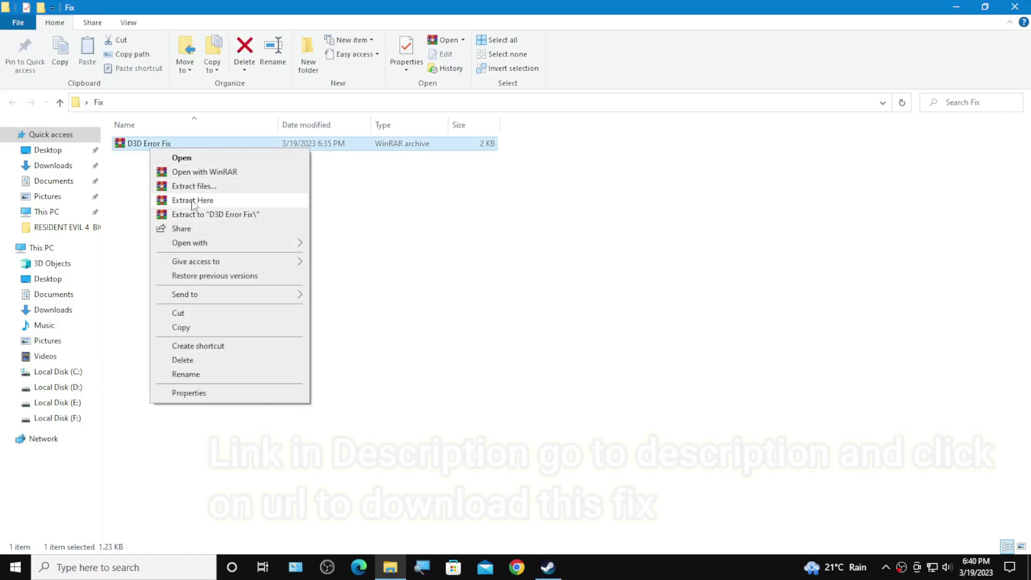
pyautogui.click(192, 202)
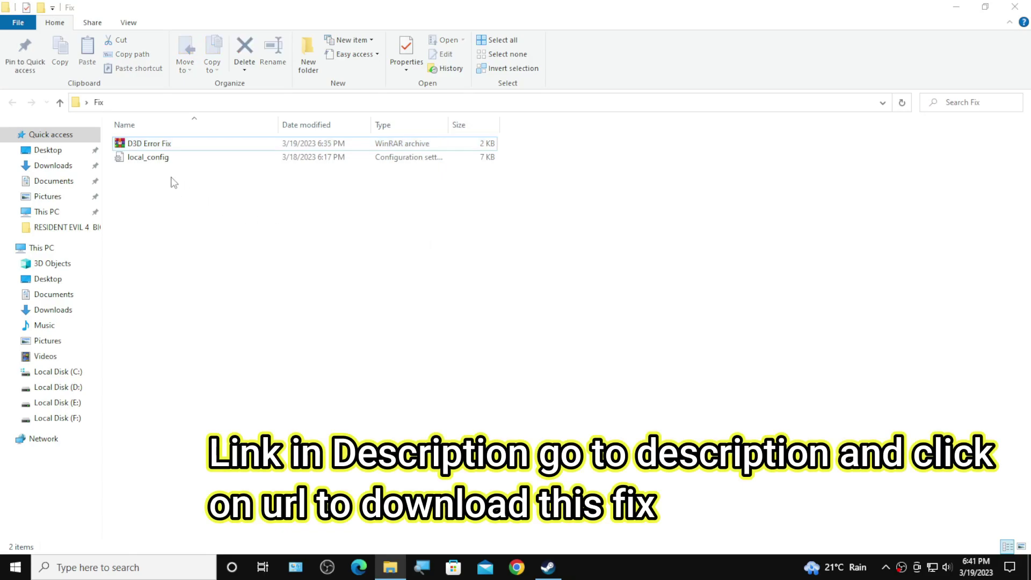
pyautogui.rightClick(148, 158)
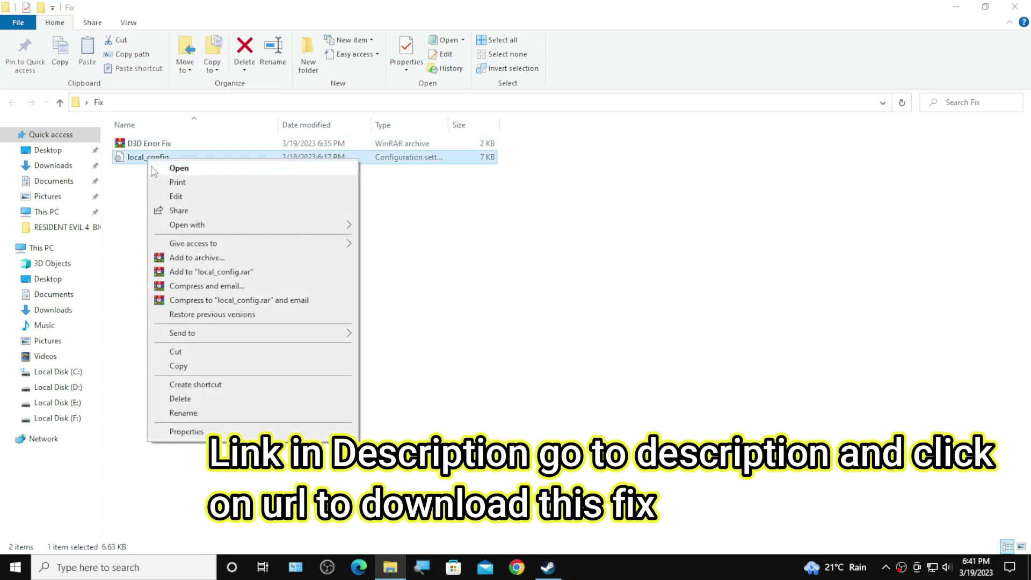
pyautogui.click(229, 367)
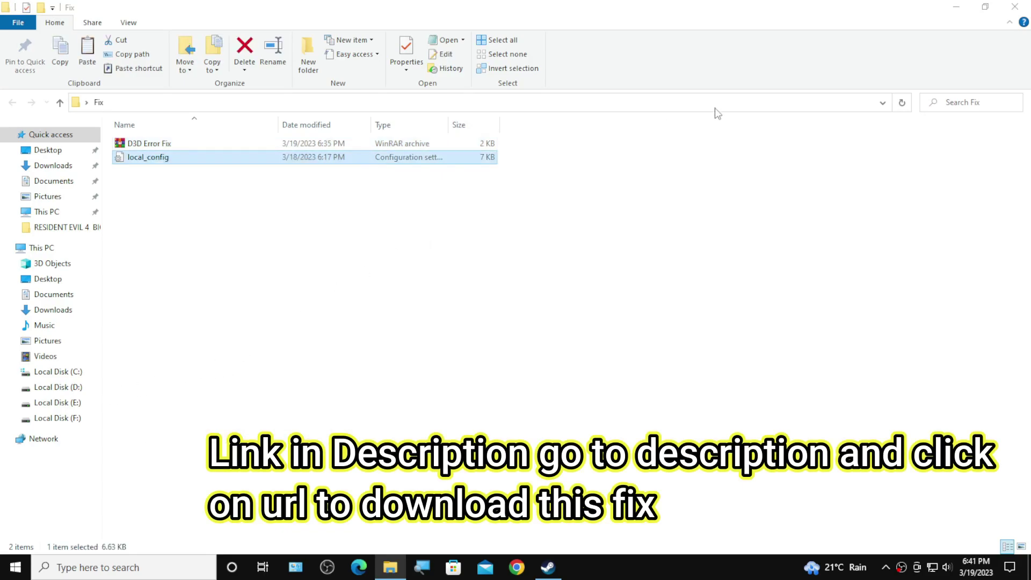
pyautogui.click(1015, 7)
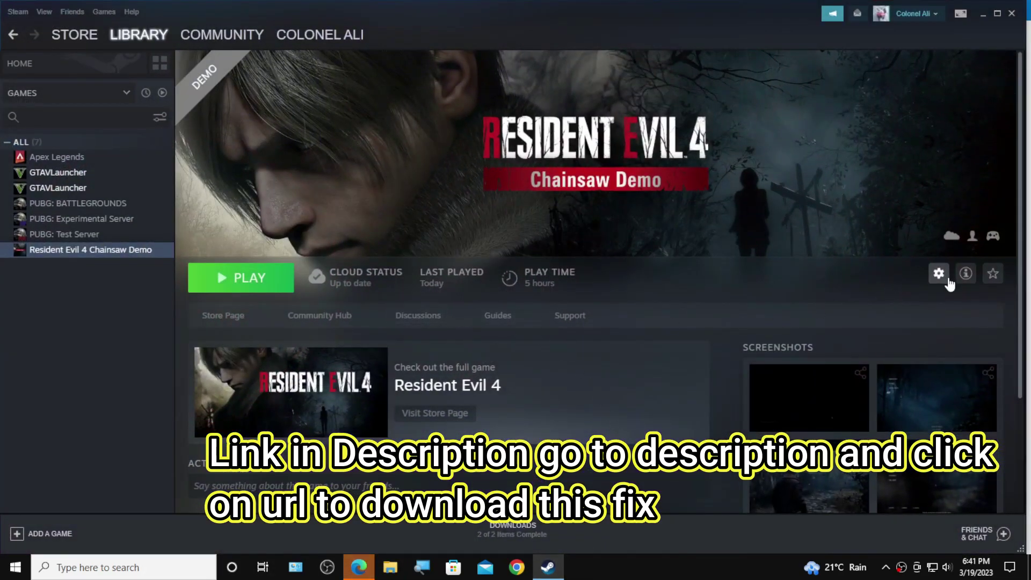
# Show the Local Files properties of the Resident Evil 4 Chainsaw Demo in Steam.
pyautogui.click(947, 279)
pyautogui.click(960, 344)
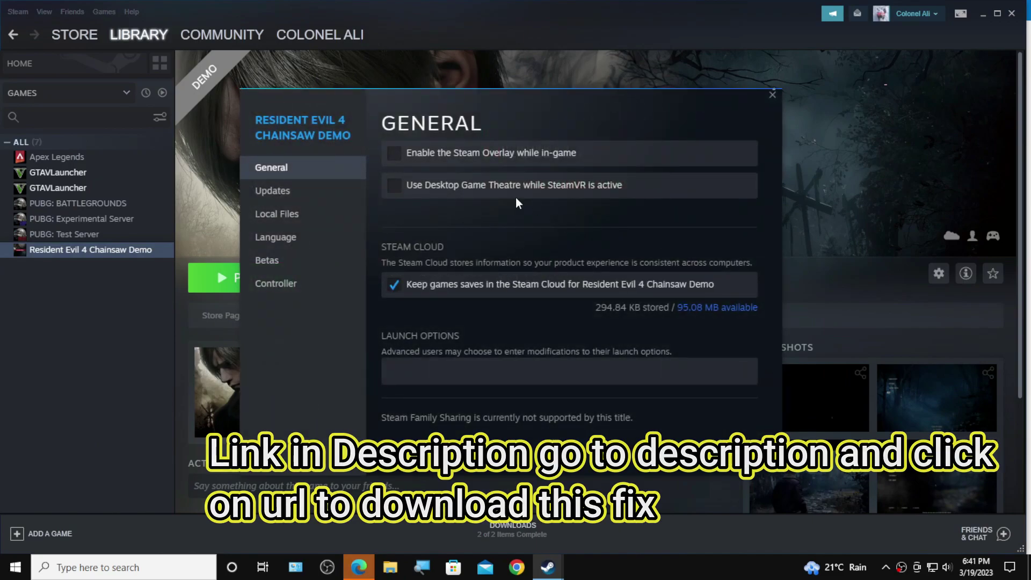
pyautogui.click(277, 214)
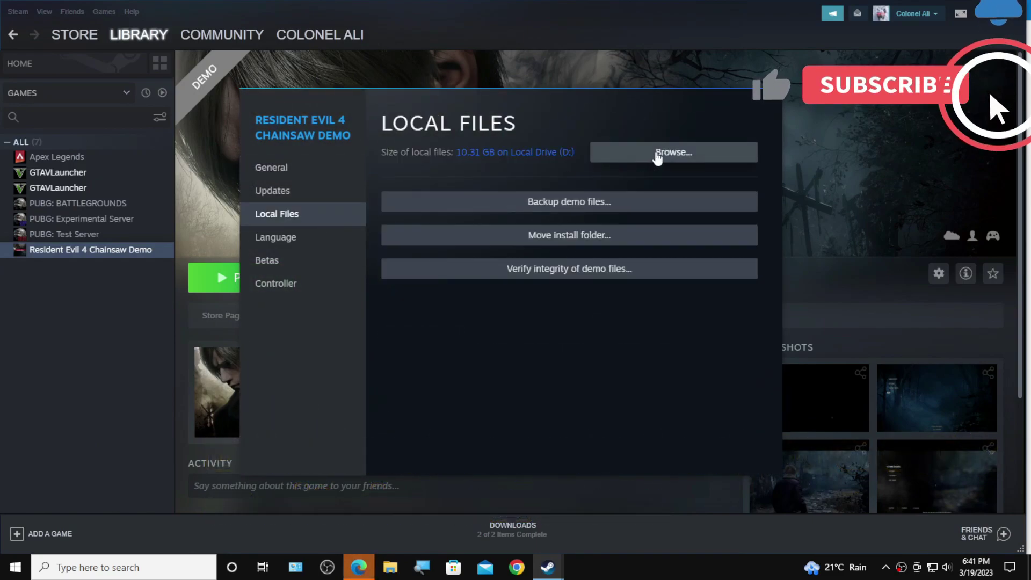